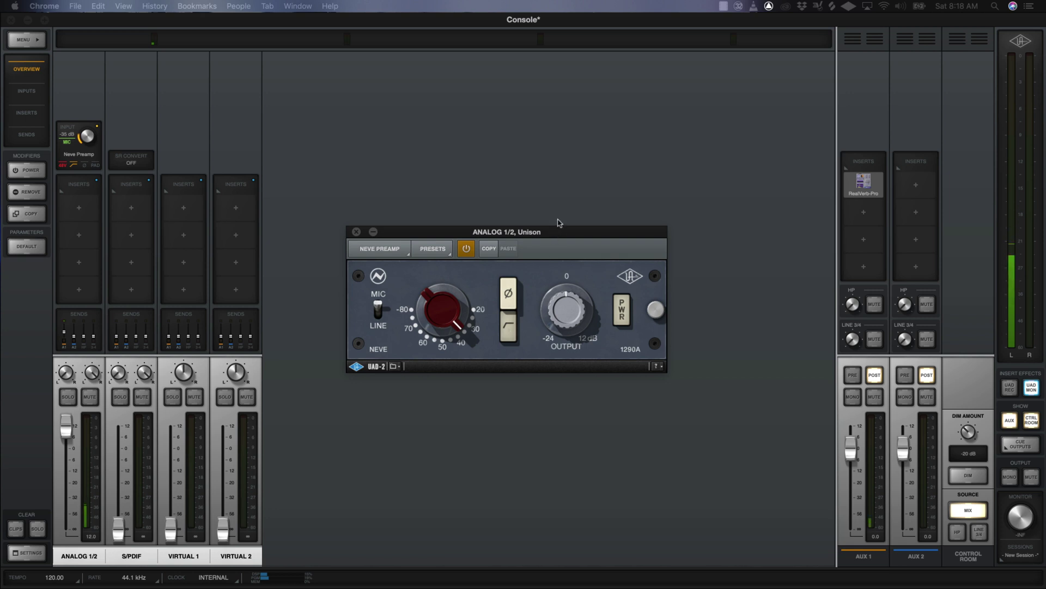
View the RealVerb-Pro plug-in settings on the AUX 1 insert and close its window.
{"action": "left_click_drag", "start_coordinate": [566, 236], "coordinate": [561, 174]}
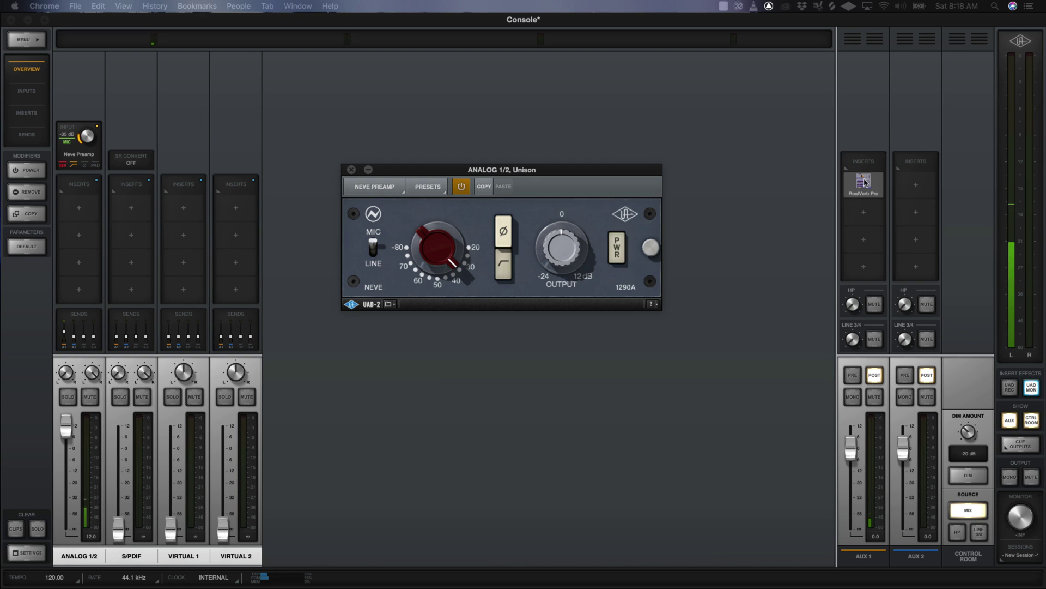
{"action": "left_click", "coordinate": [881, 194]}
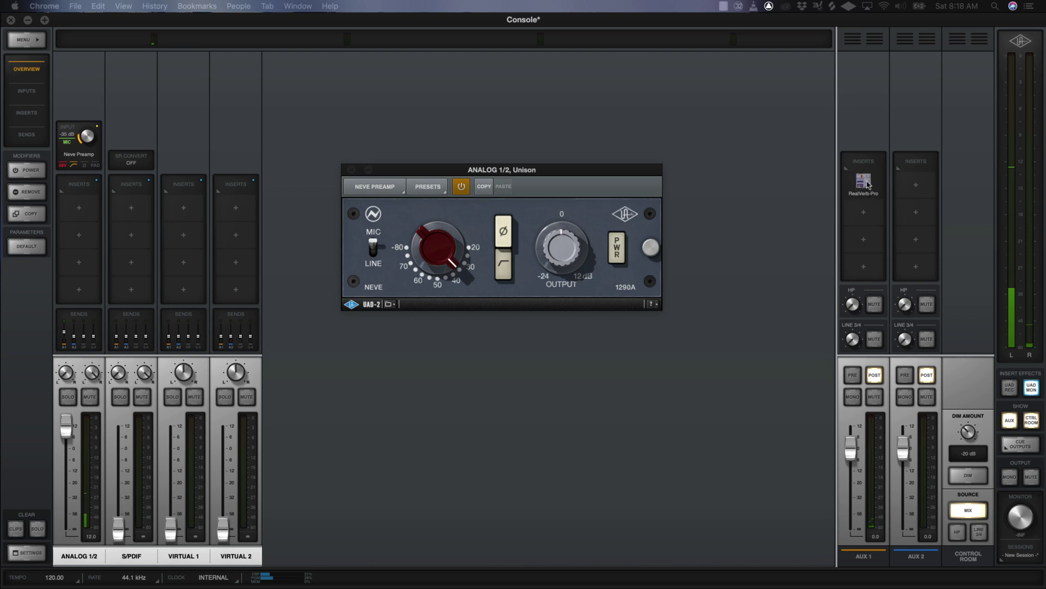
{"action": "left_click", "coordinate": [868, 181]}
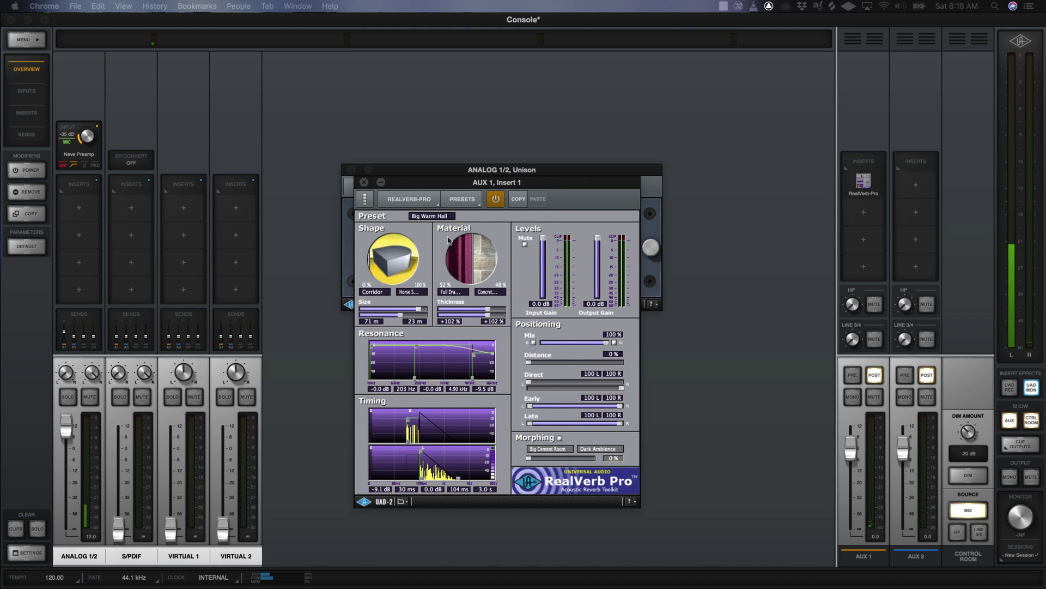
{"action": "left_click_drag", "start_coordinate": [549, 183], "coordinate": [650, 205]}
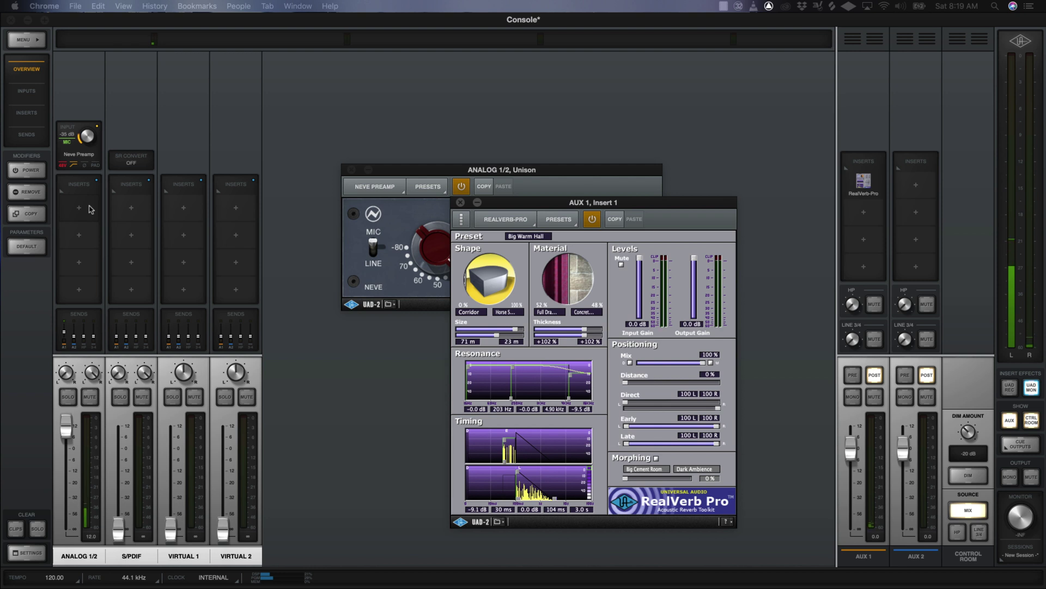
{"action": "left_click_drag", "start_coordinate": [698, 207], "coordinate": [736, 208]}
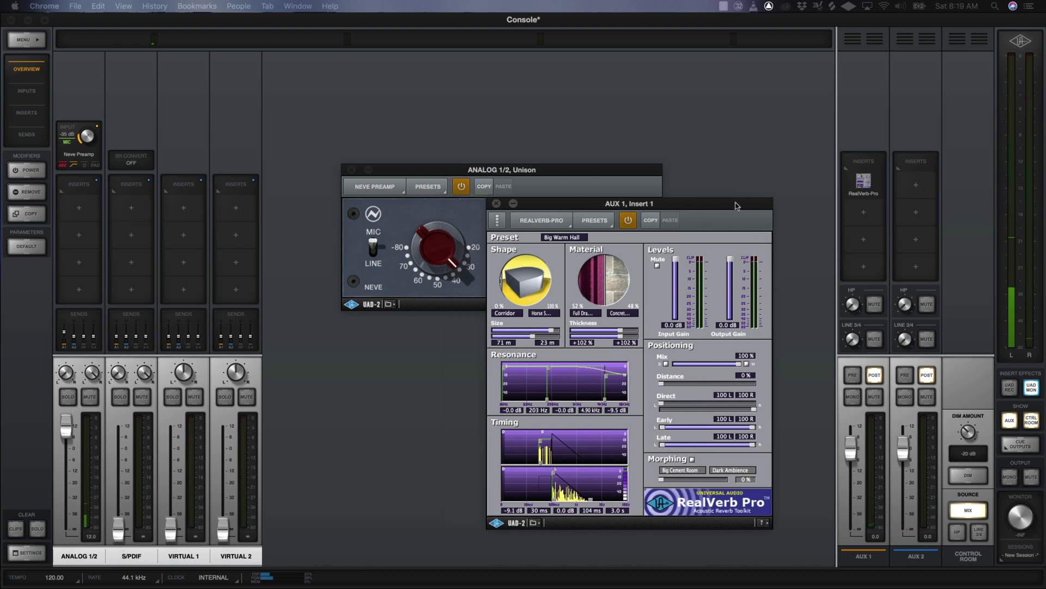
{"action": "left_click", "coordinate": [498, 205]}
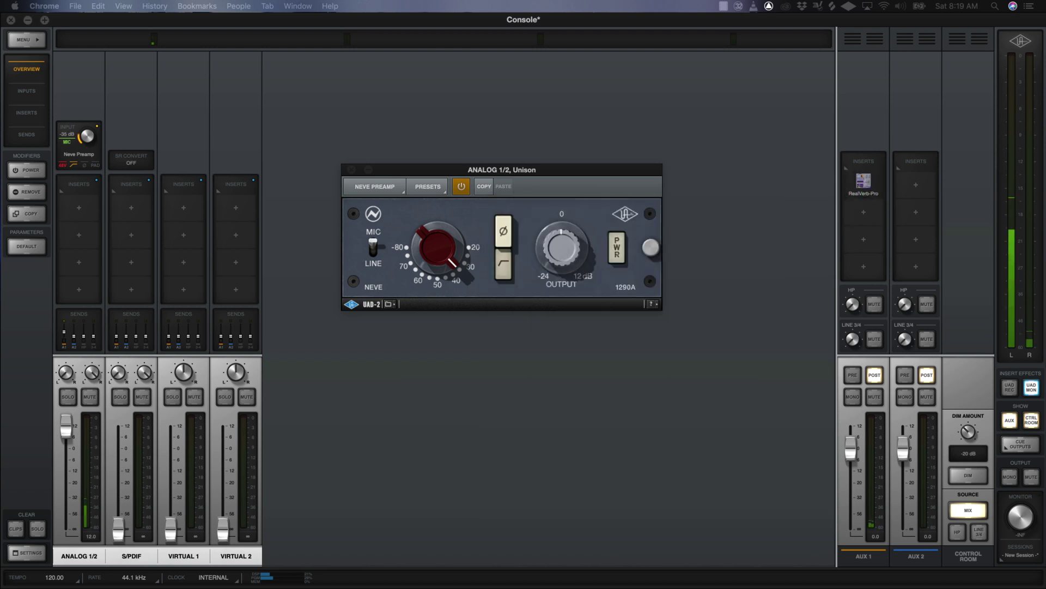
Check the AUX 1 send levels of the input channels and close the Neve Preamp window, ending in the overview.
{"action": "left_click", "coordinate": [32, 139]}
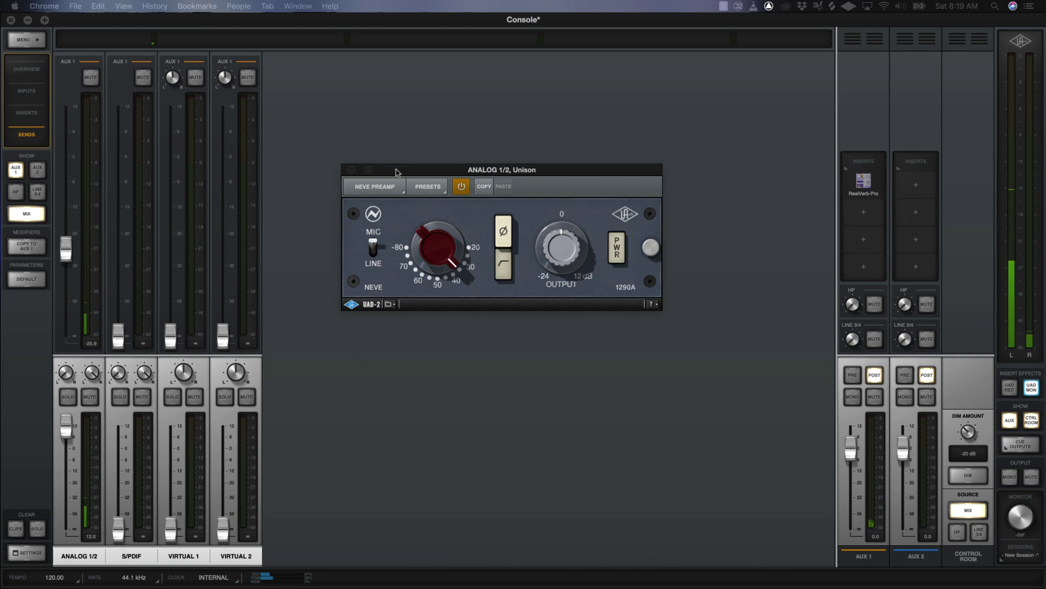
{"action": "left_click_drag", "start_coordinate": [400, 172], "coordinate": [440, 254]}
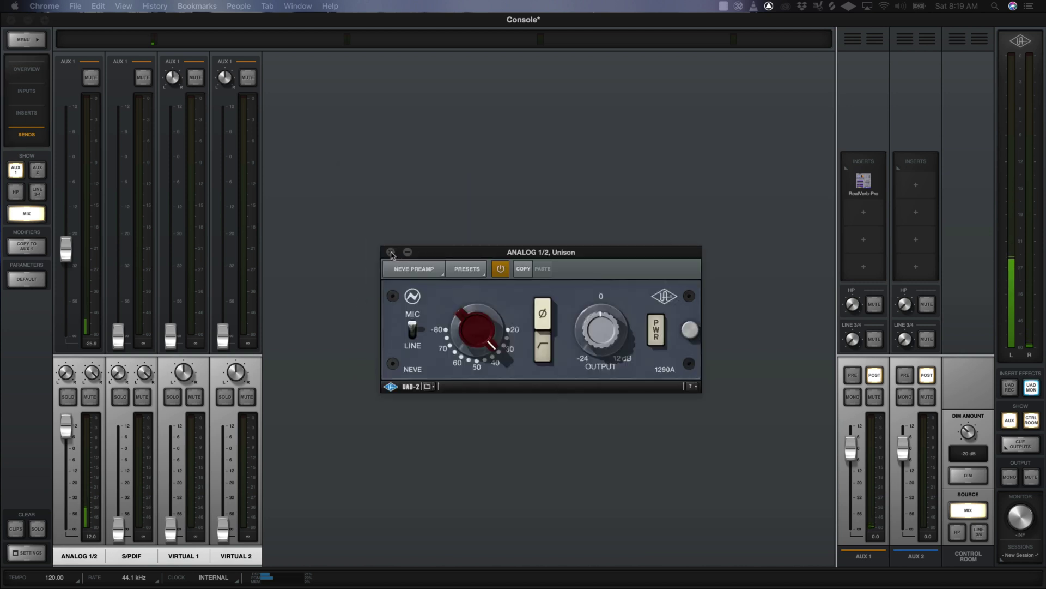
{"action": "left_click", "coordinate": [390, 252]}
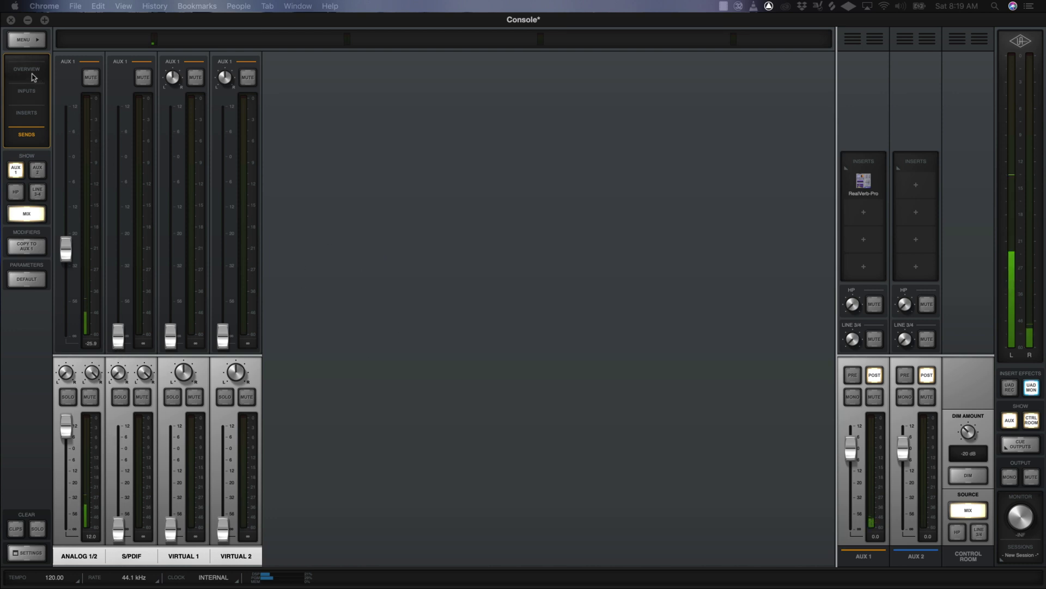
{"action": "left_click", "coordinate": [31, 74]}
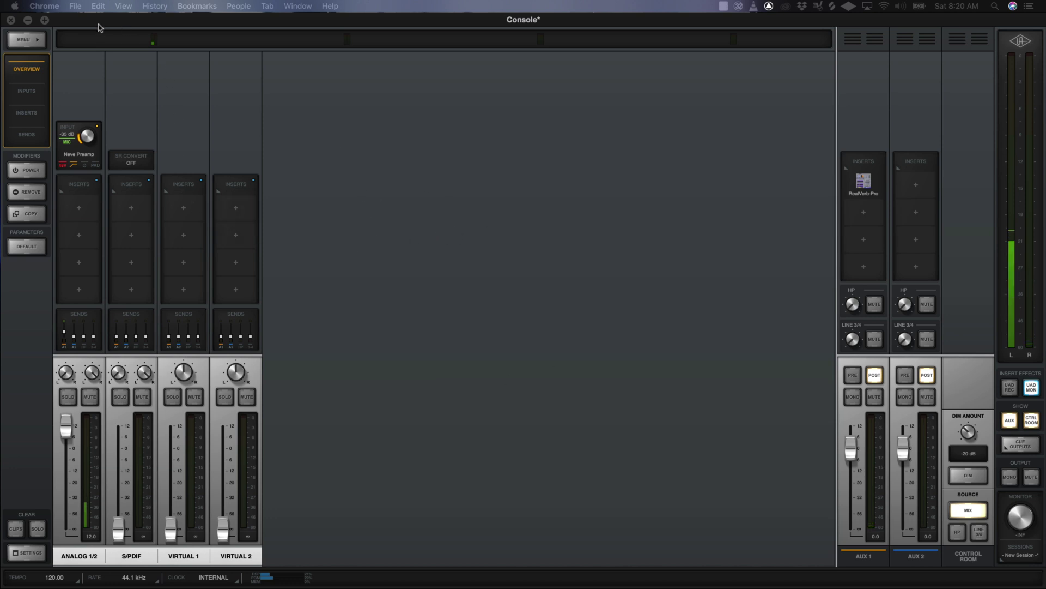
Close the Console window and bring the insert effects of the Logic mixer channels into view.
{"action": "left_click", "coordinate": [11, 20]}
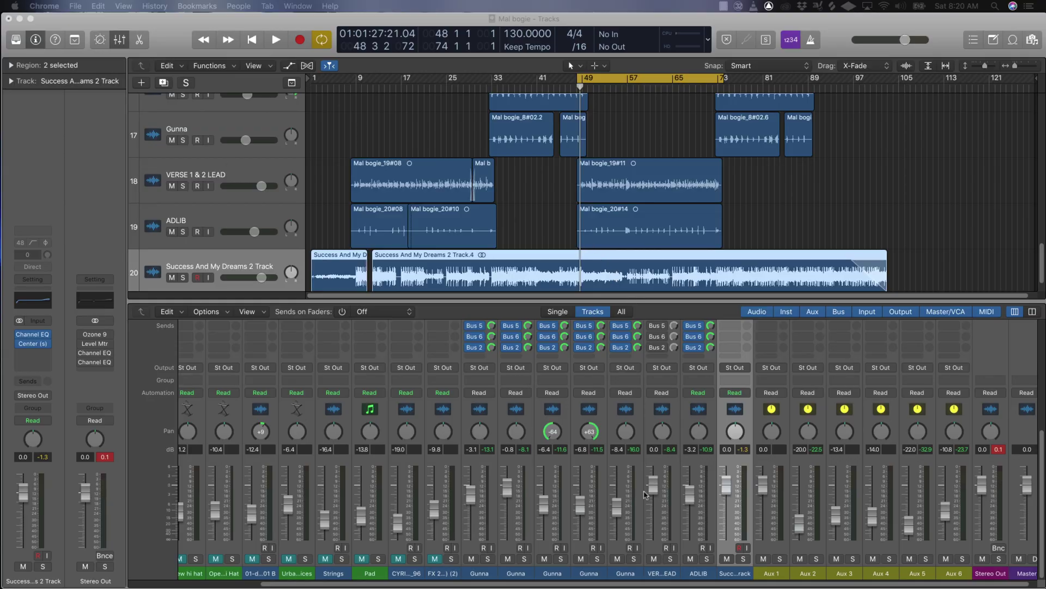
{"action": "scroll", "coordinate": [646, 496], "scroll_direction": "up", "scroll_amount": 5}
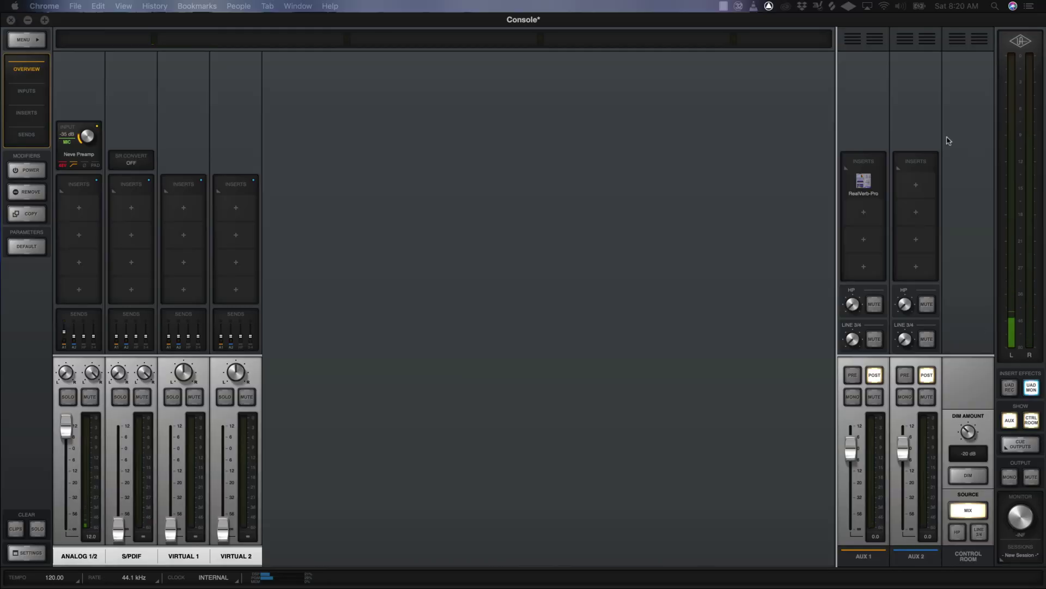
{"action": "left_click_drag", "start_coordinate": [879, 194], "coordinate": [881, 196]}
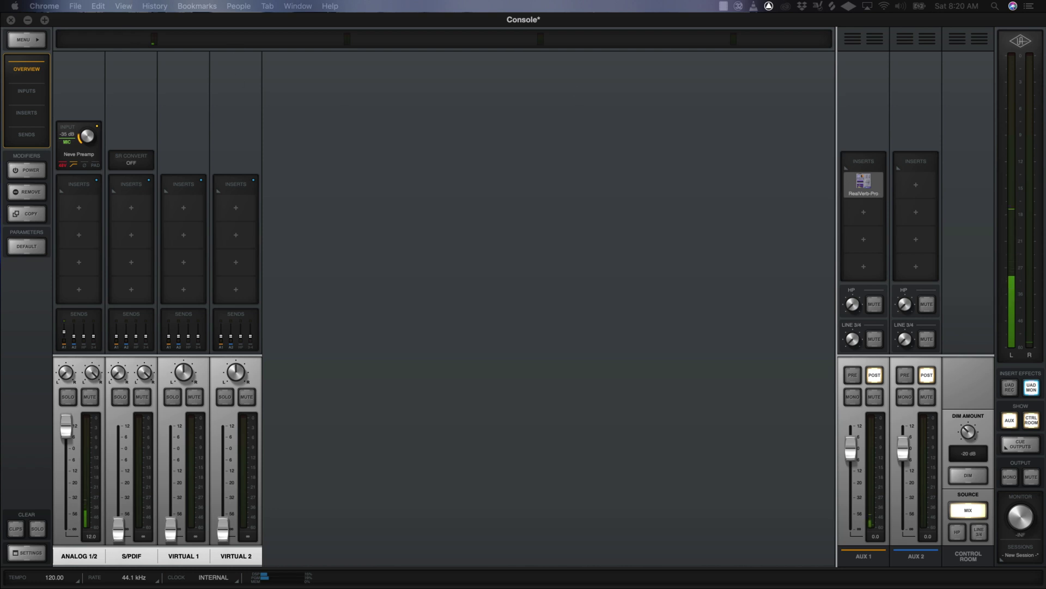
{"action": "left_click", "coordinate": [11, 21]}
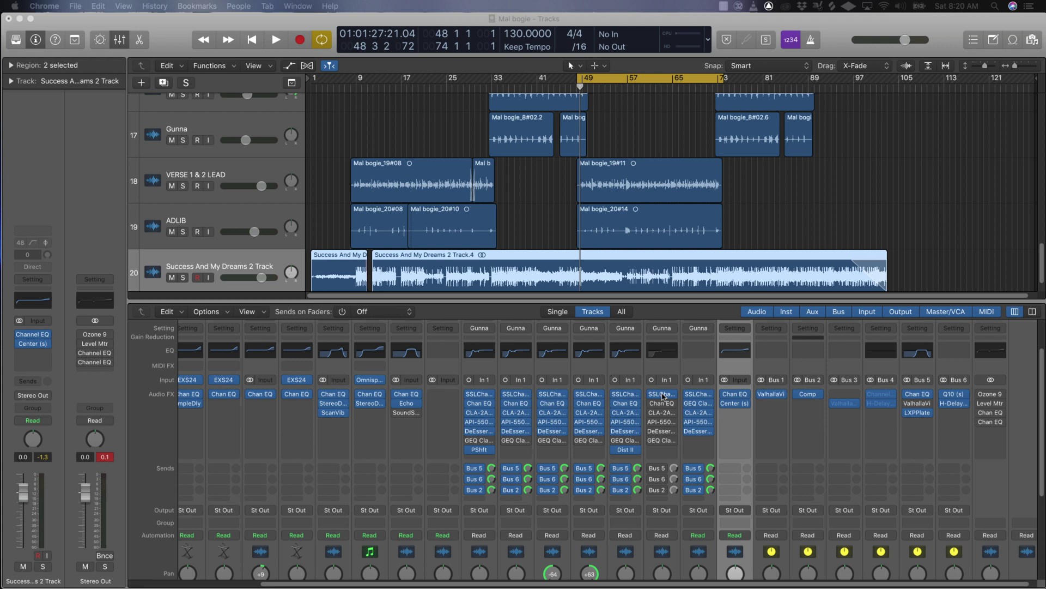
Switch to Logic Pro X and open the SSLChannel plug-in on the VERSE 1 & 2 LEAD track, clear of that track's channel strip.
{"action": "key", "text": "super+Tab"}
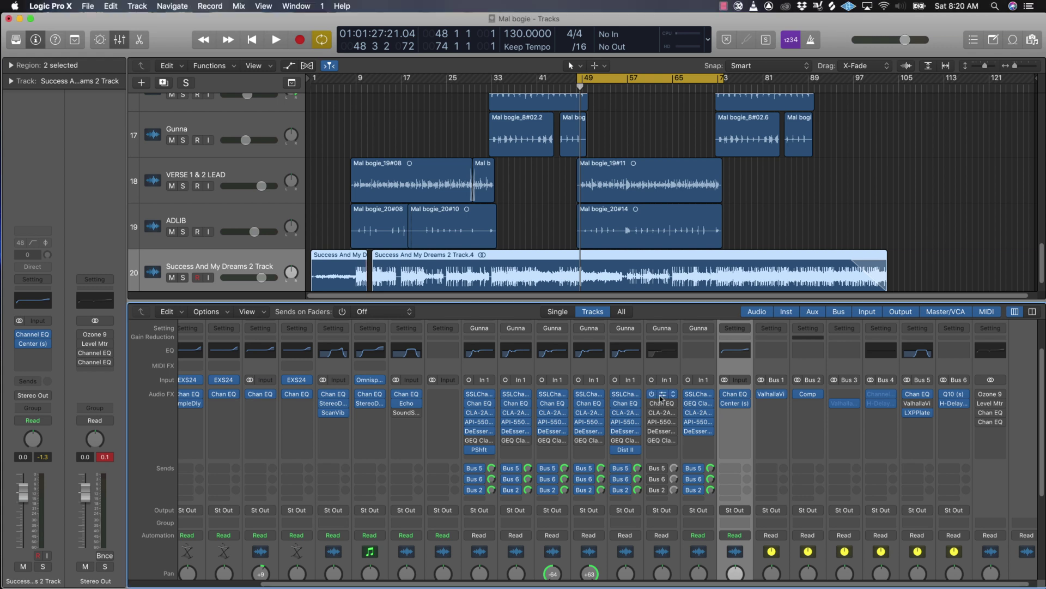
{"action": "left_click", "coordinate": [662, 398]}
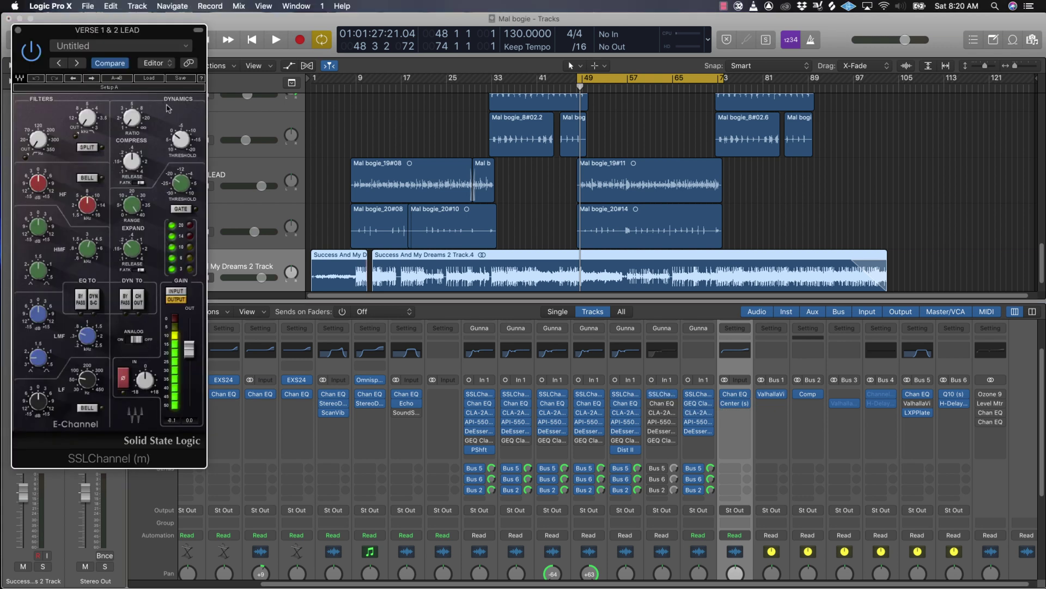
{"action": "left_click_drag", "start_coordinate": [165, 33], "coordinate": [463, 112]}
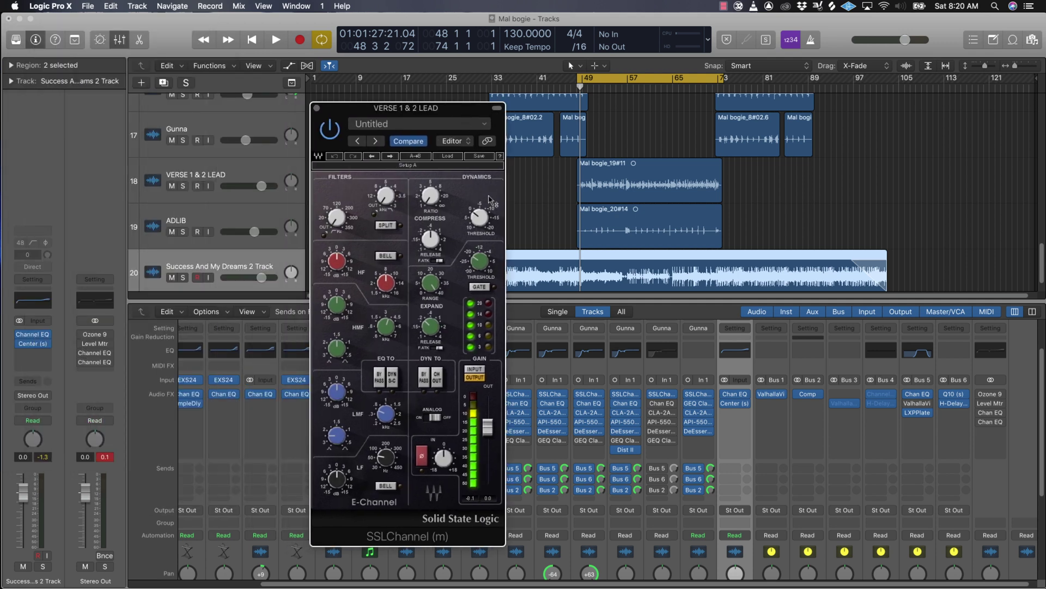
{"action": "mouse_move", "coordinate": [431, 282]}
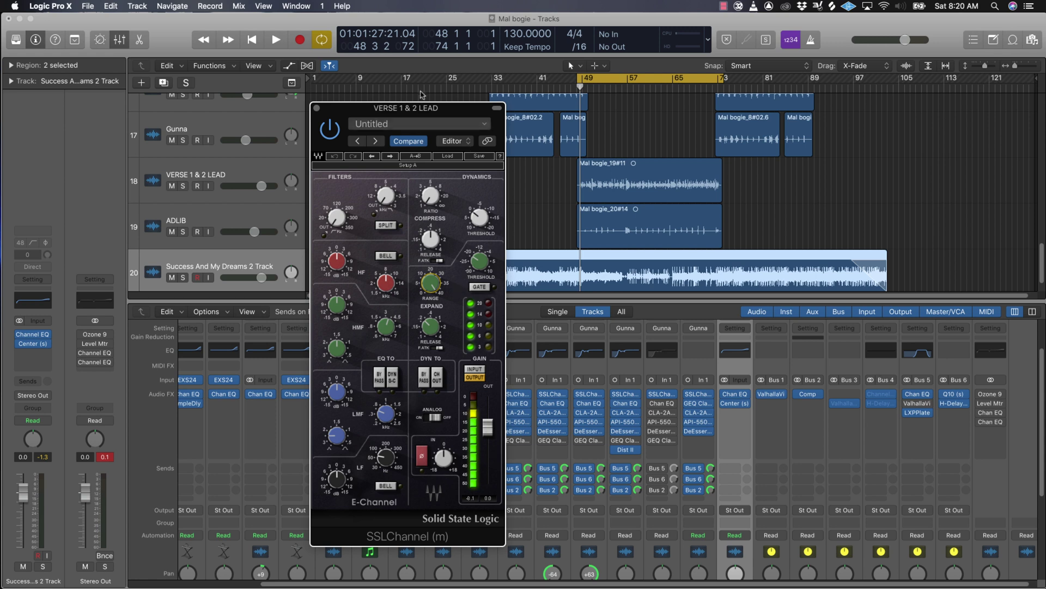
{"action": "left_click_drag", "start_coordinate": [457, 107], "coordinate": [368, 104]}
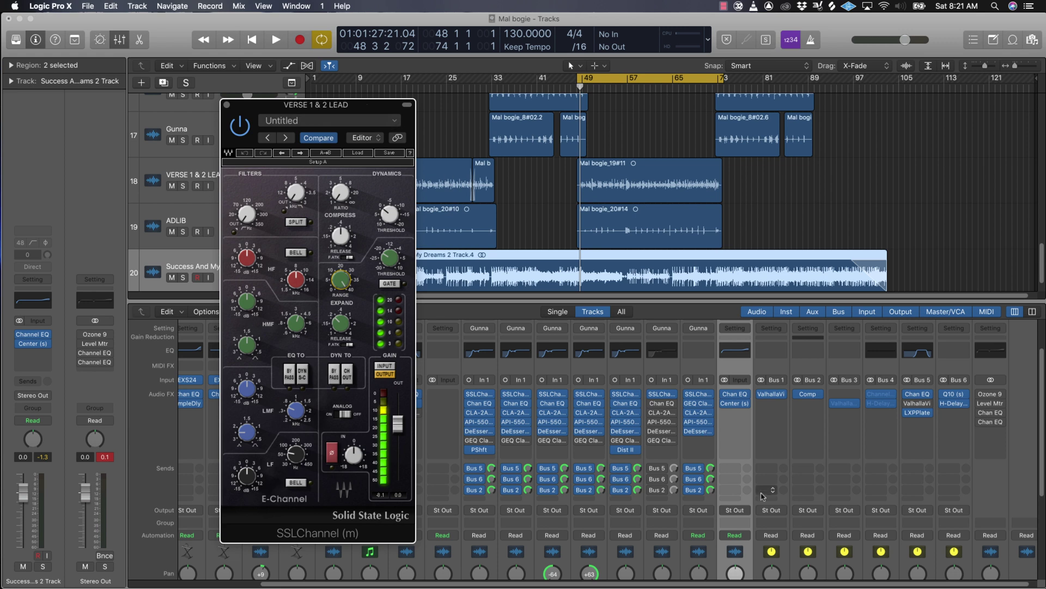
Play the song while comparing the VERSE 1 & 2 LEAD track soloed and in the full mix, stopping with it soloed.
{"action": "mouse_move", "coordinate": [674, 432]}
{"action": "scroll", "coordinate": [674, 432], "scroll_direction": "down", "scroll_amount": 5}
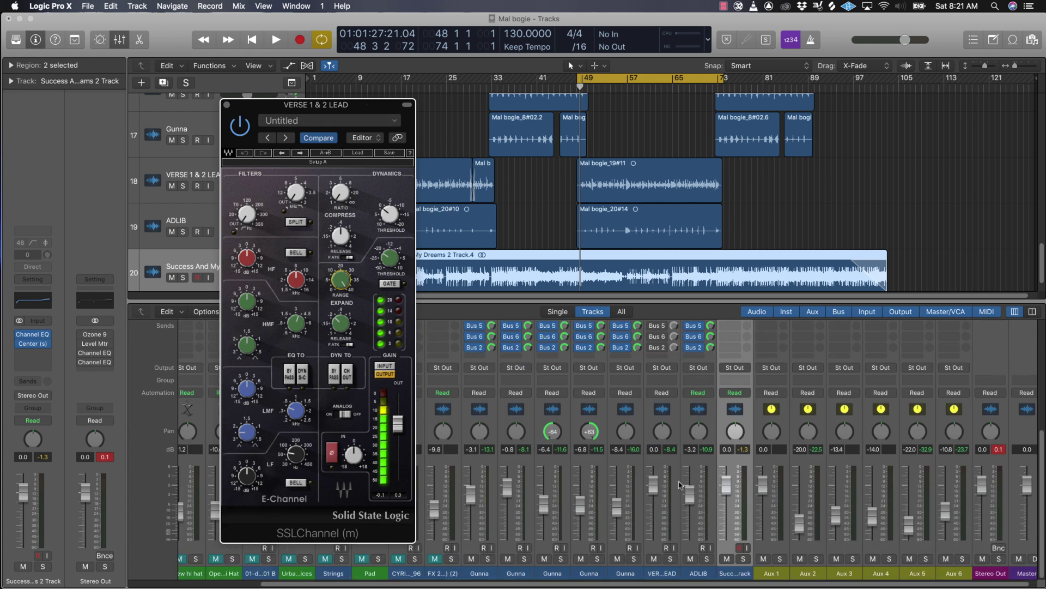
{"action": "left_click", "coordinate": [277, 40]}
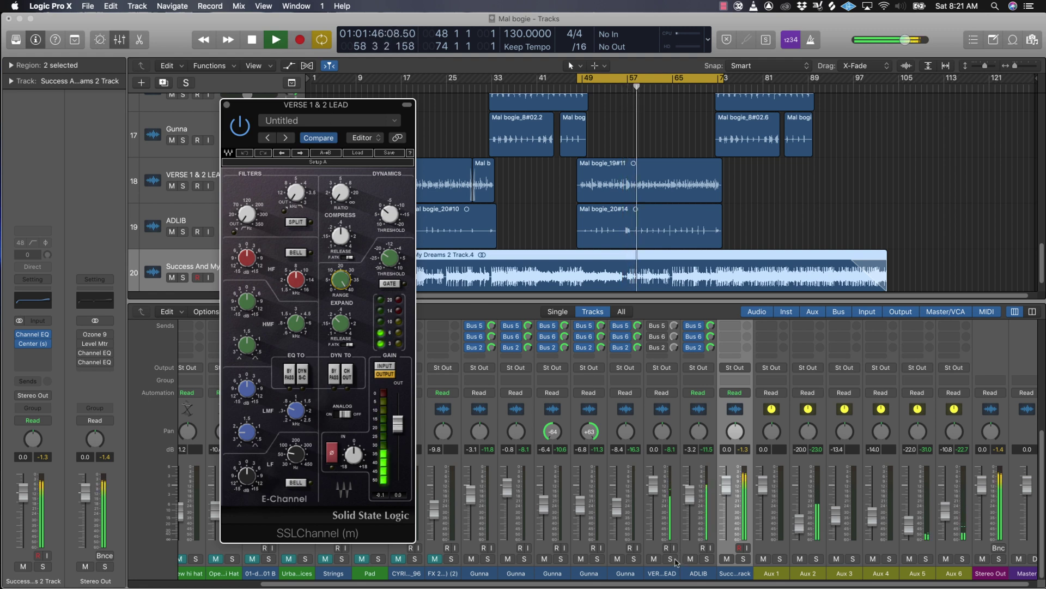
{"action": "left_click", "coordinate": [673, 560]}
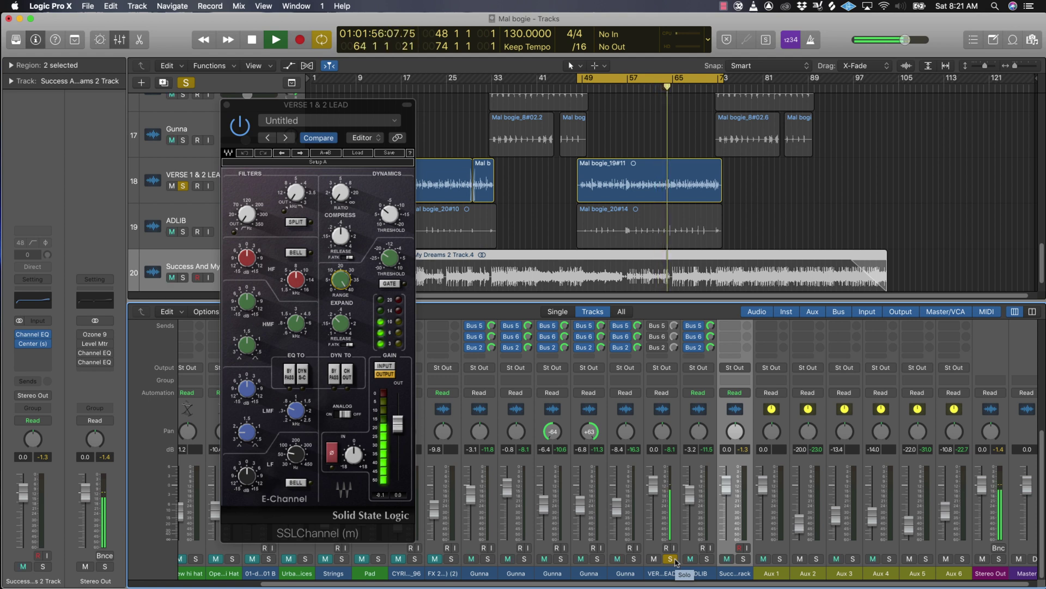
{"action": "left_click", "coordinate": [674, 560]}
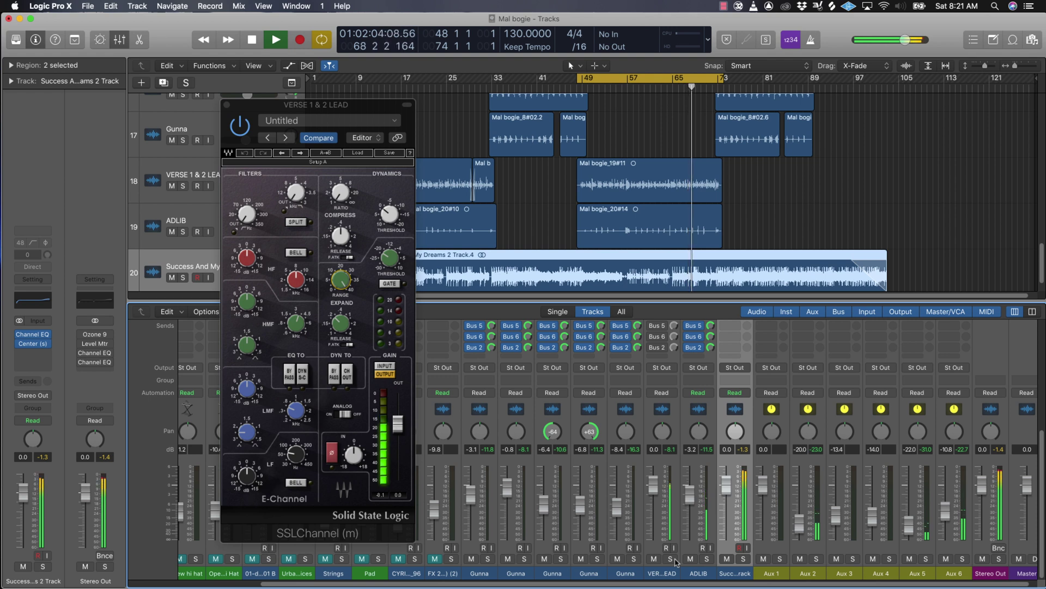
{"action": "left_click", "coordinate": [674, 559]}
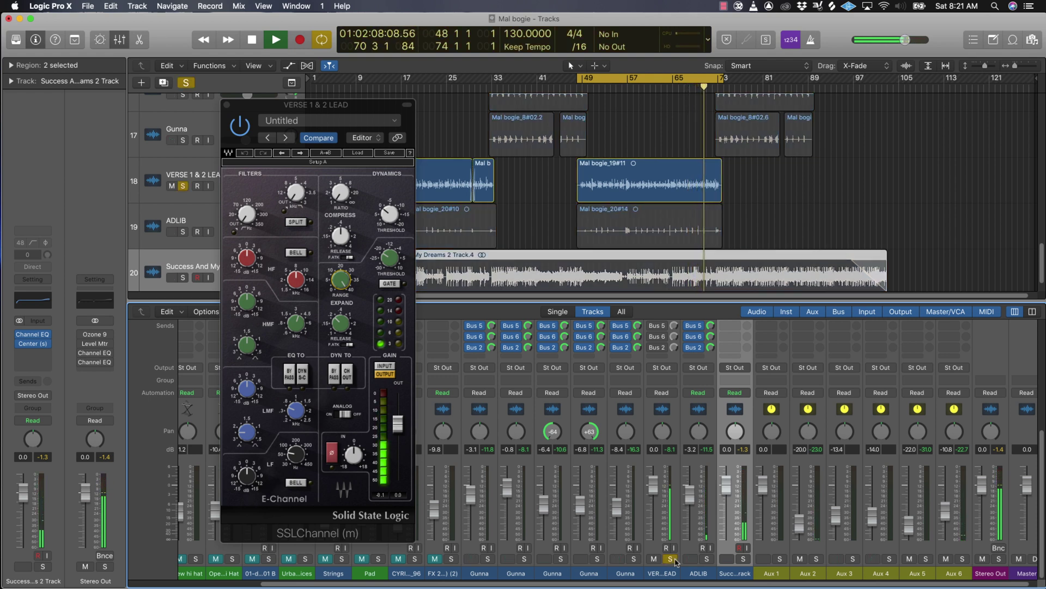
{"action": "left_click", "coordinate": [254, 43]}
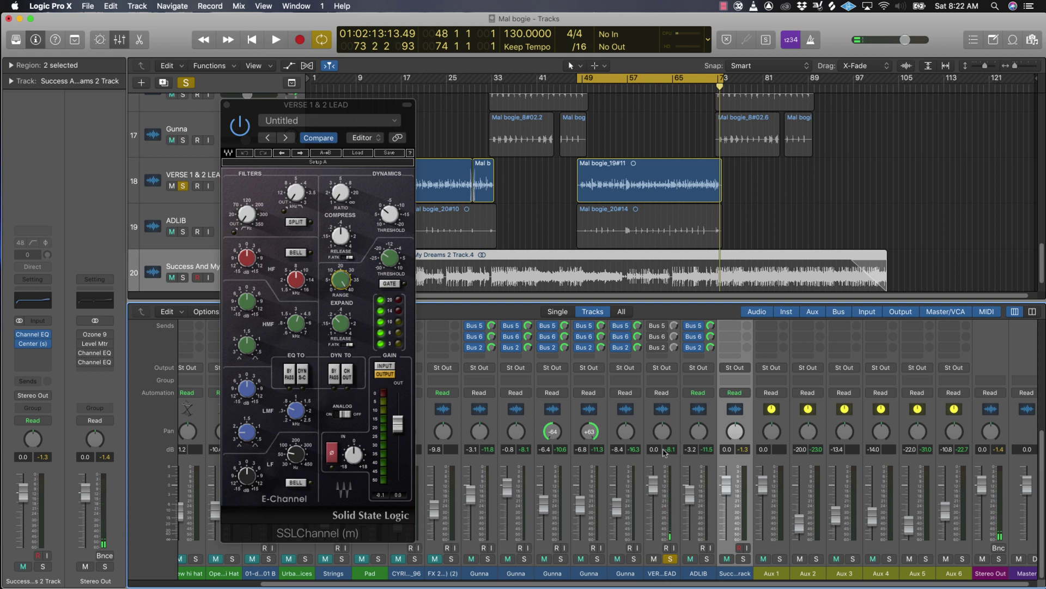
Examine the insert effects, bus sends and fader of the VERSE 1 & 2 LEAD channel and close the SSLChannel plug-in.
{"action": "scroll", "coordinate": [663, 455], "scroll_direction": "up", "scroll_amount": 4}
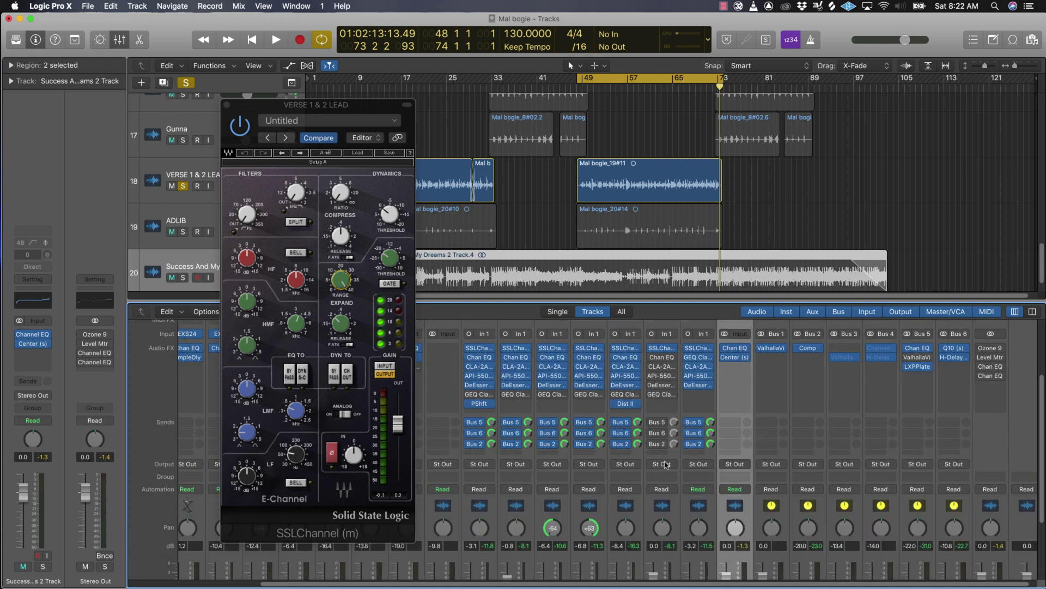
{"action": "scroll", "coordinate": [664, 467], "scroll_direction": "down", "scroll_amount": 4}
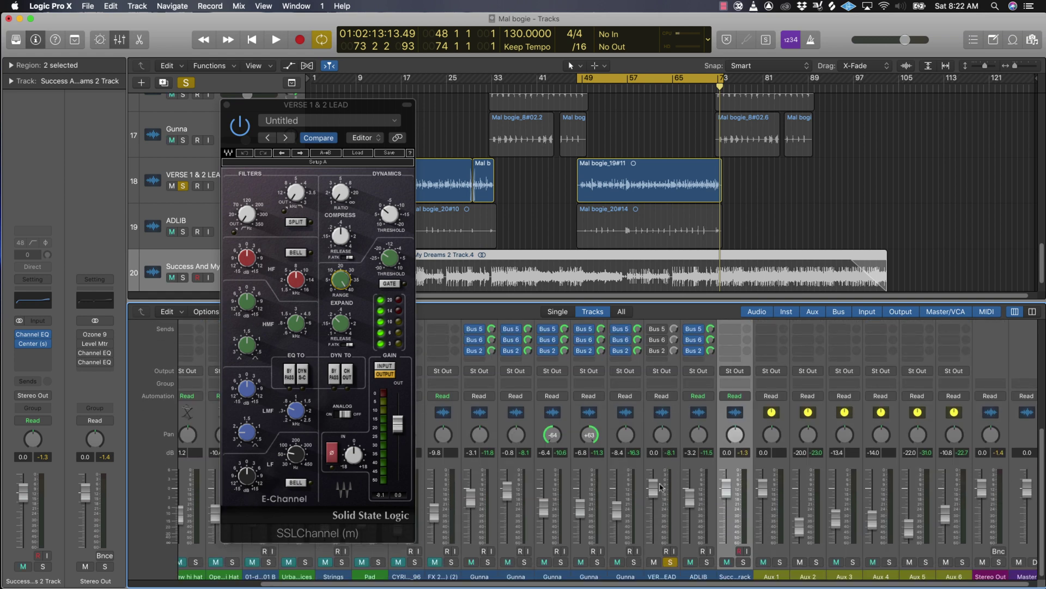
{"action": "scroll", "coordinate": [666, 480], "scroll_direction": "up", "scroll_amount": 4}
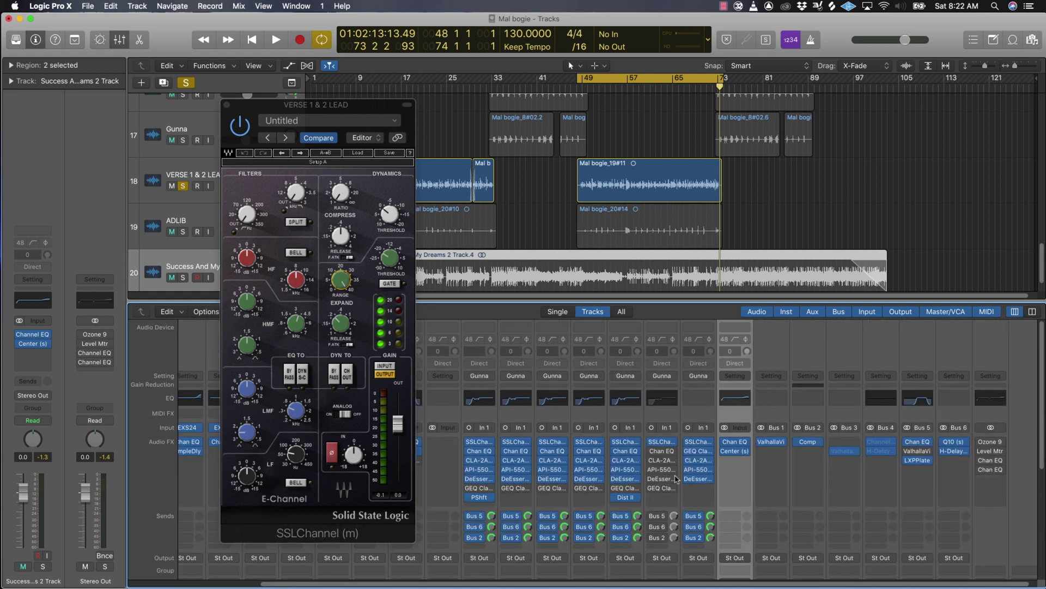
{"action": "scroll", "coordinate": [661, 524], "scroll_direction": "down", "scroll_amount": 4}
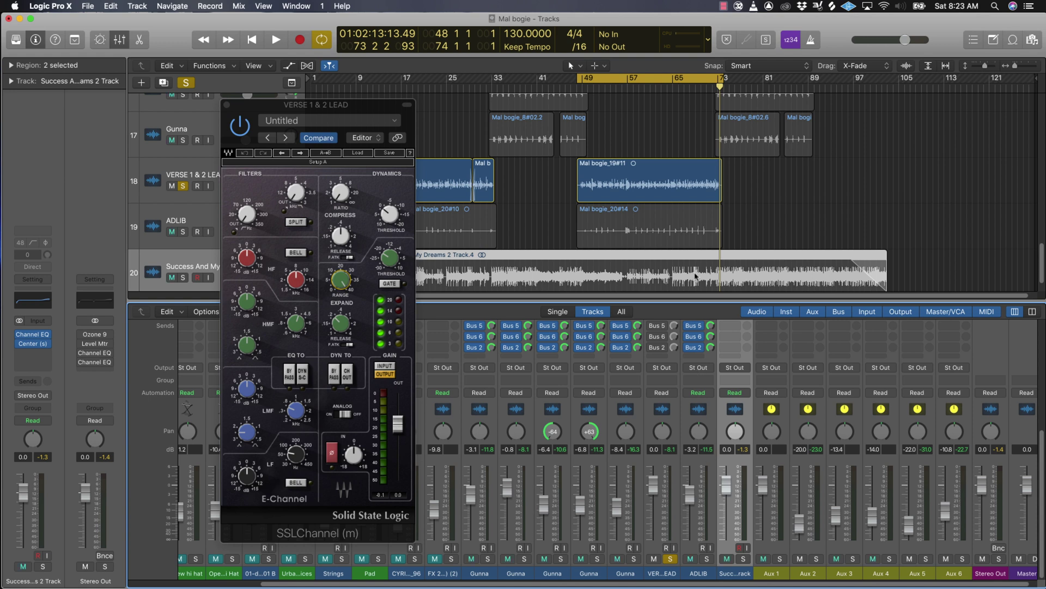
{"action": "scroll", "coordinate": [695, 275], "scroll_direction": "up", "scroll_amount": 10}
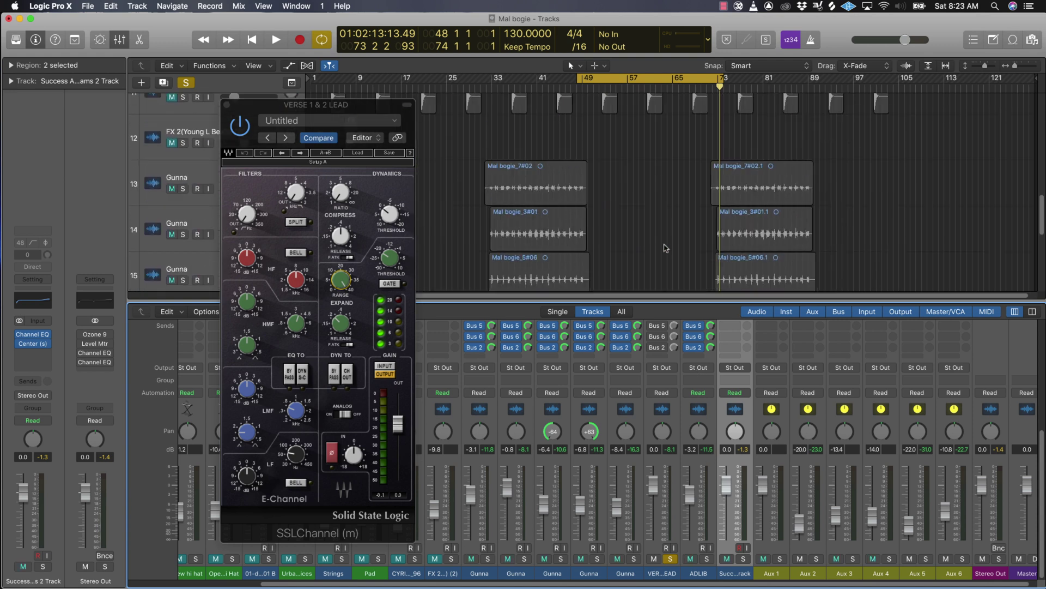
{"action": "scroll", "coordinate": [666, 247], "scroll_direction": "down", "scroll_amount": 10}
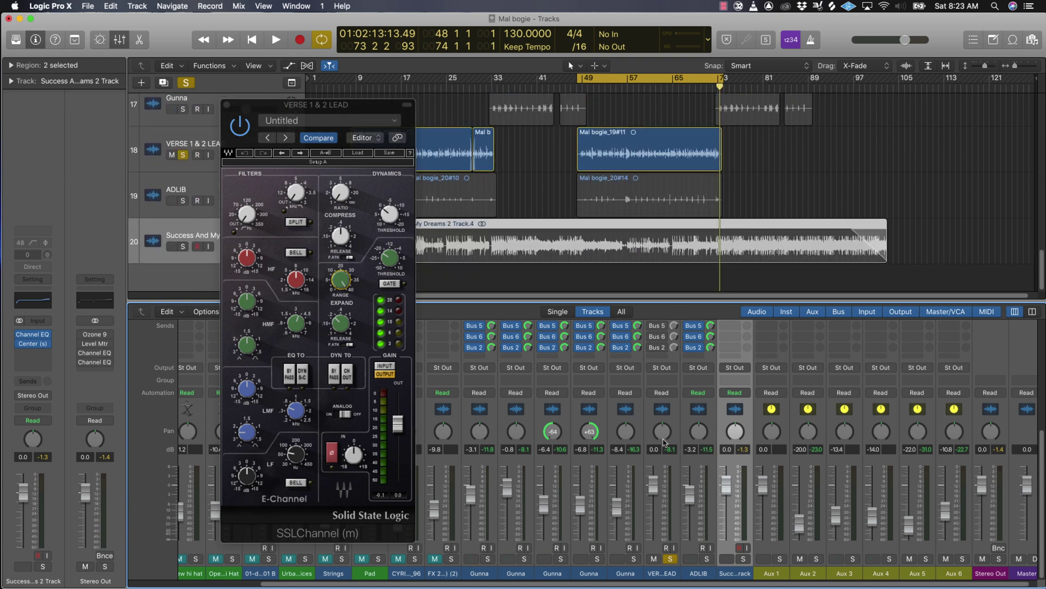
{"action": "scroll", "coordinate": [662, 443], "scroll_direction": "up", "scroll_amount": 5}
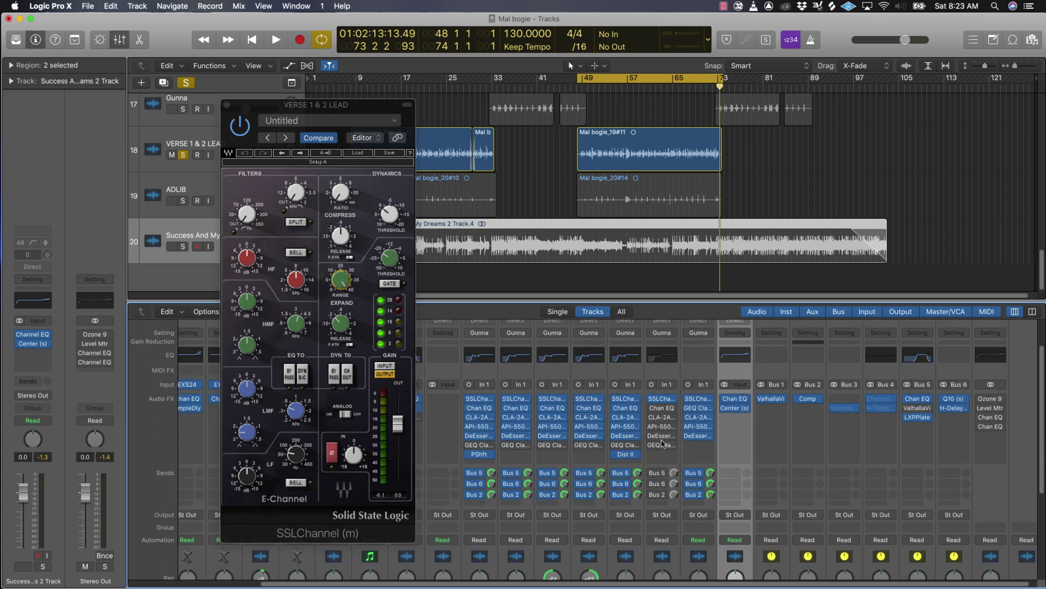
{"action": "scroll", "coordinate": [662, 442], "scroll_direction": "down", "scroll_amount": 1}
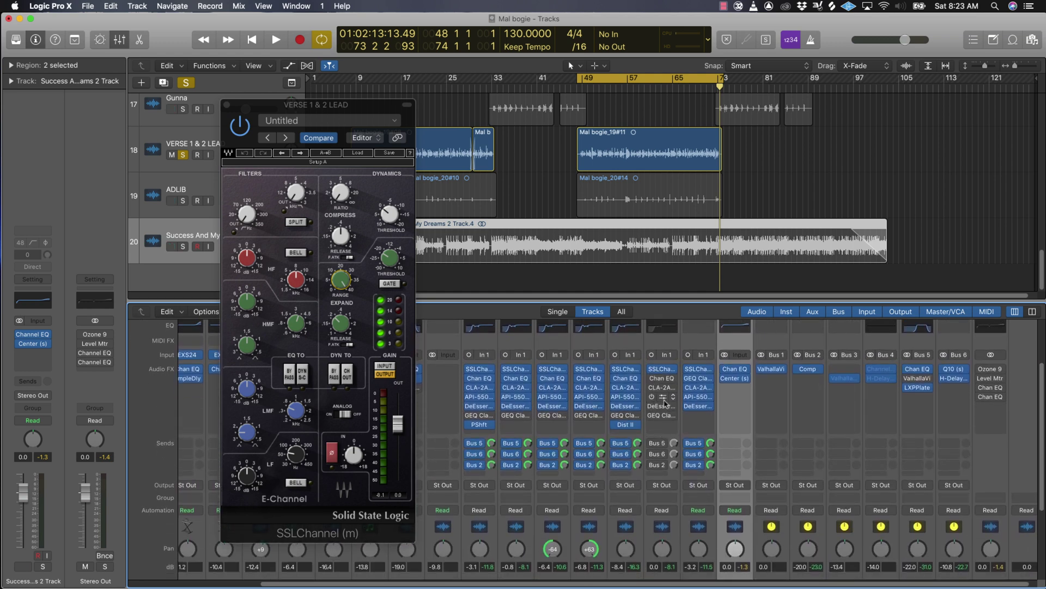
{"action": "scroll", "coordinate": [666, 442], "scroll_direction": "down", "scroll_amount": 1}
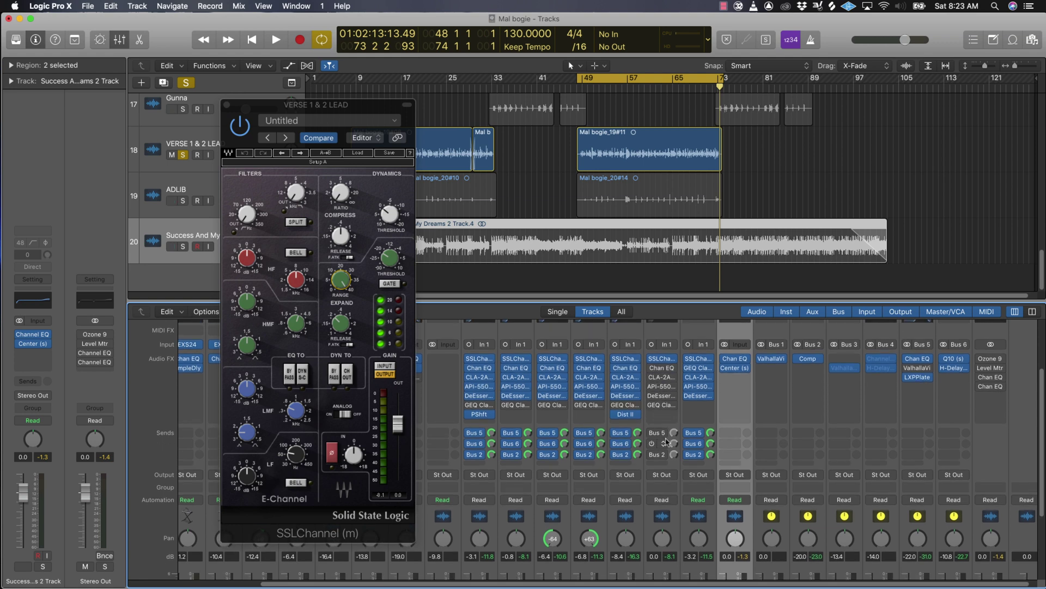
{"action": "scroll", "coordinate": [666, 441], "scroll_direction": "down", "scroll_amount": 4}
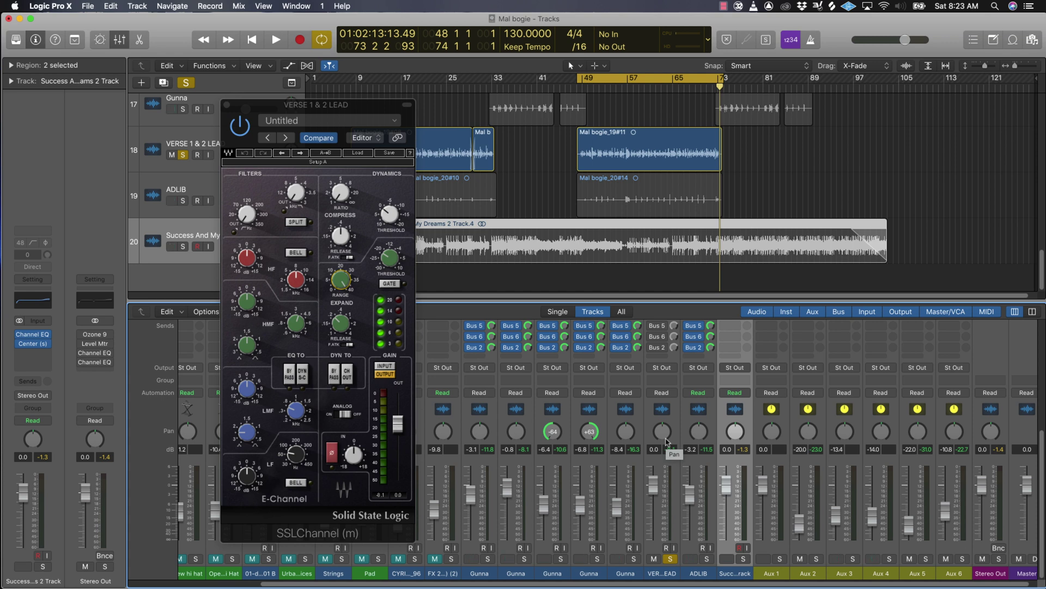
{"action": "scroll", "coordinate": [667, 442], "scroll_direction": "up", "scroll_amount": 4}
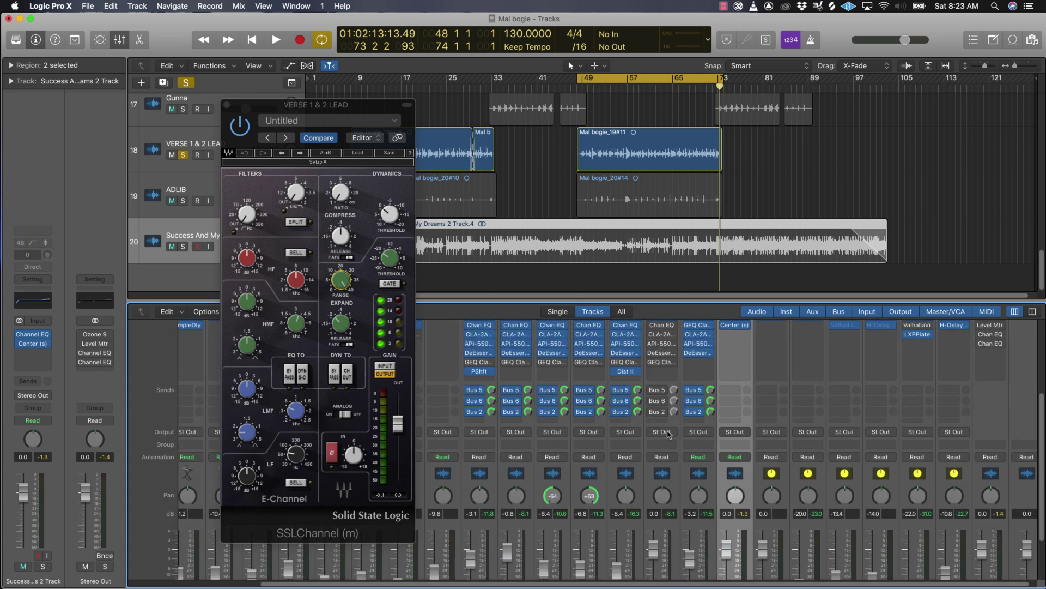
{"action": "mouse_move", "coordinate": [662, 412]}
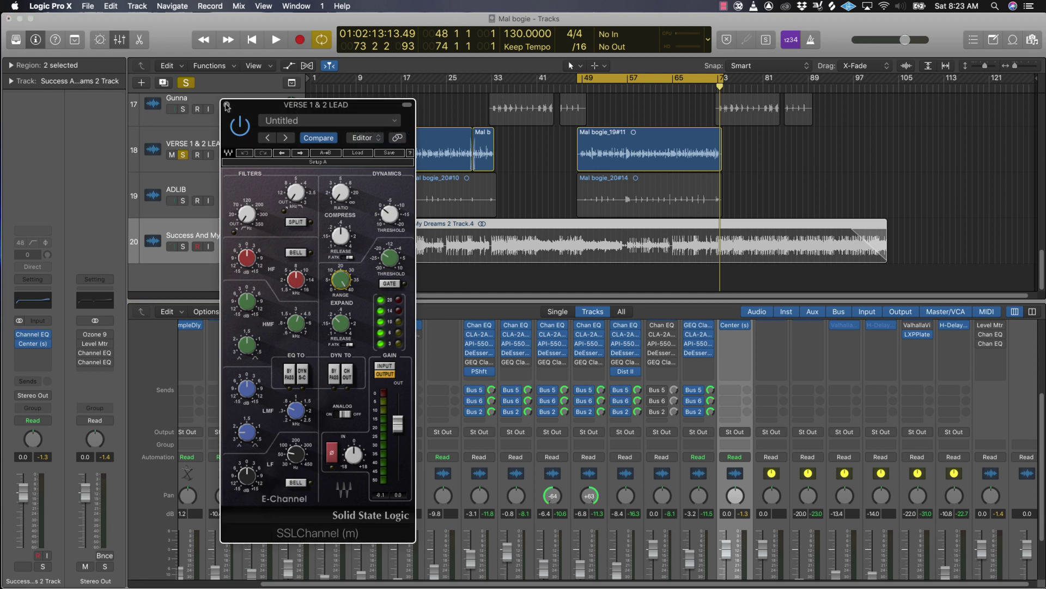
{"action": "left_click", "coordinate": [227, 106]}
{"action": "mouse_move", "coordinate": [675, 365]}
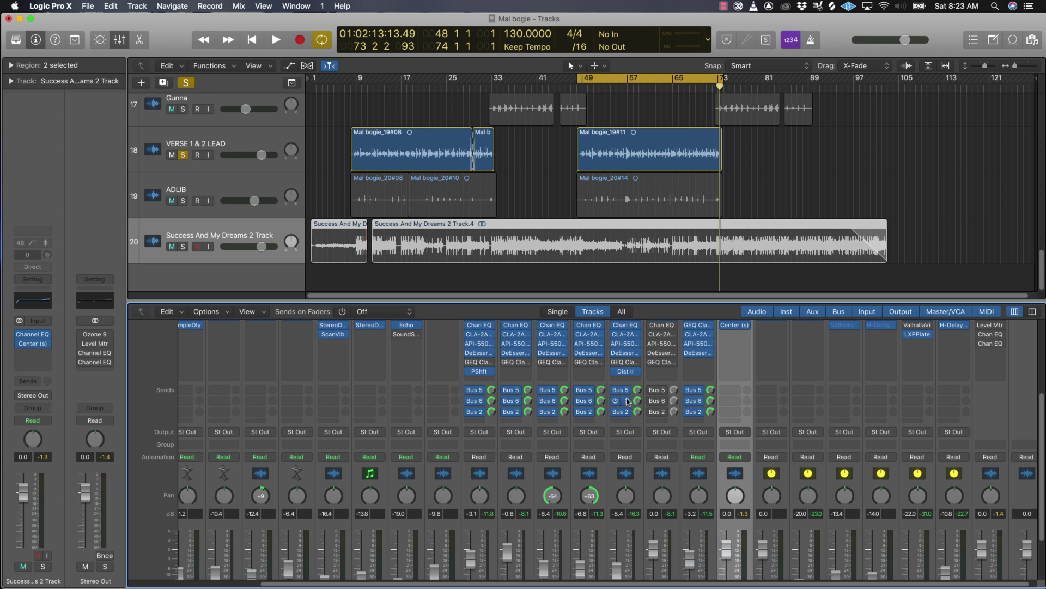